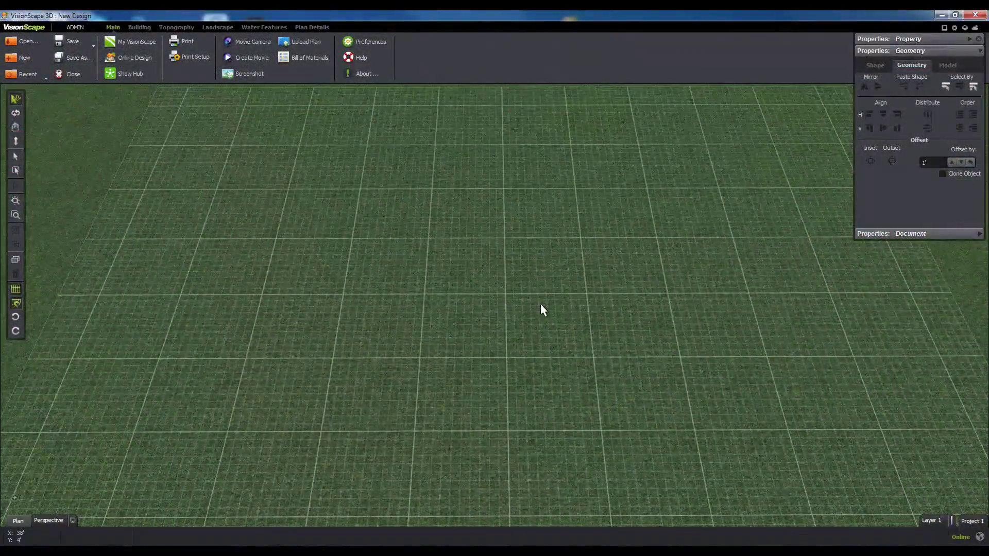
Draw a U-shaped Dry Stacked fieldstone wall, 3' high and 1' wide, on the terrain.
click(141, 26)
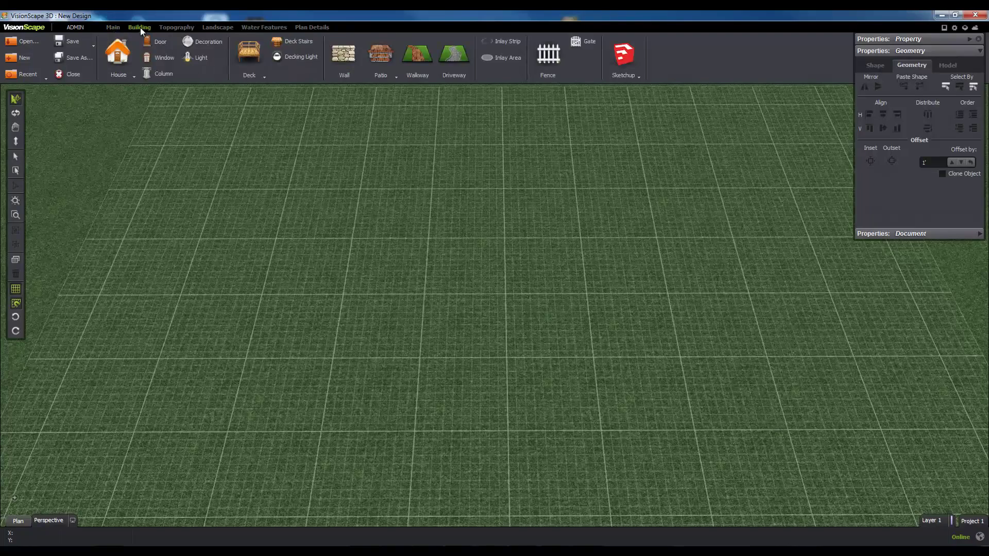
click(350, 54)
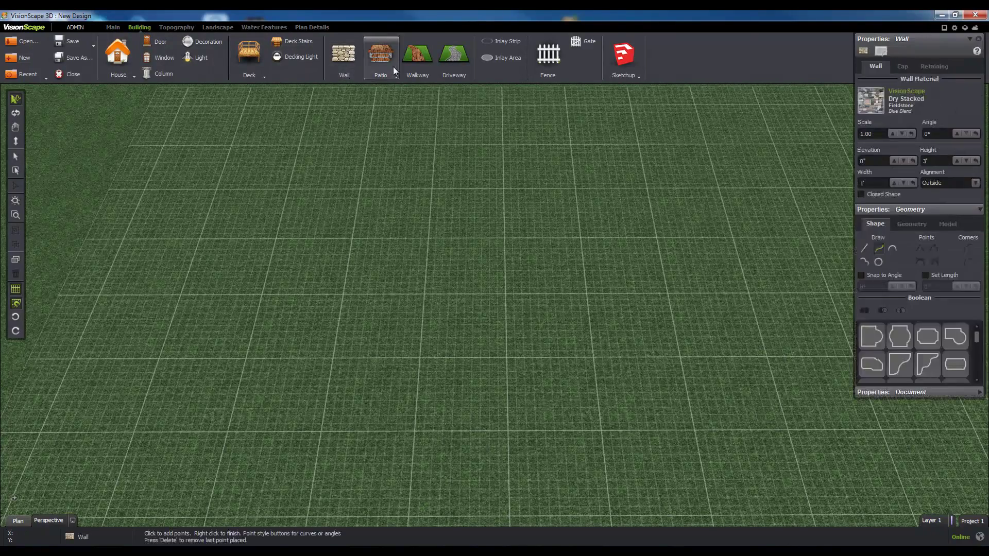
click(657, 238)
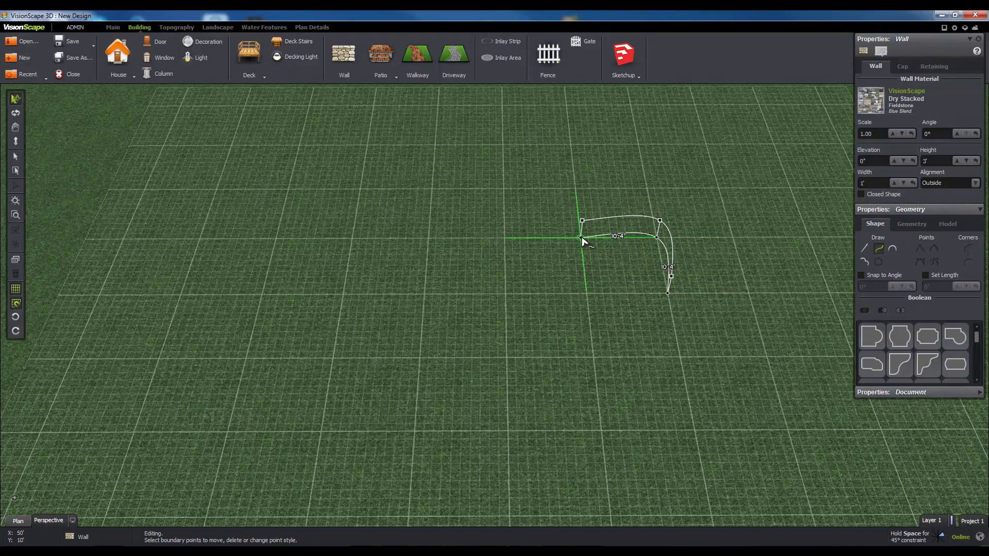
click(428, 238)
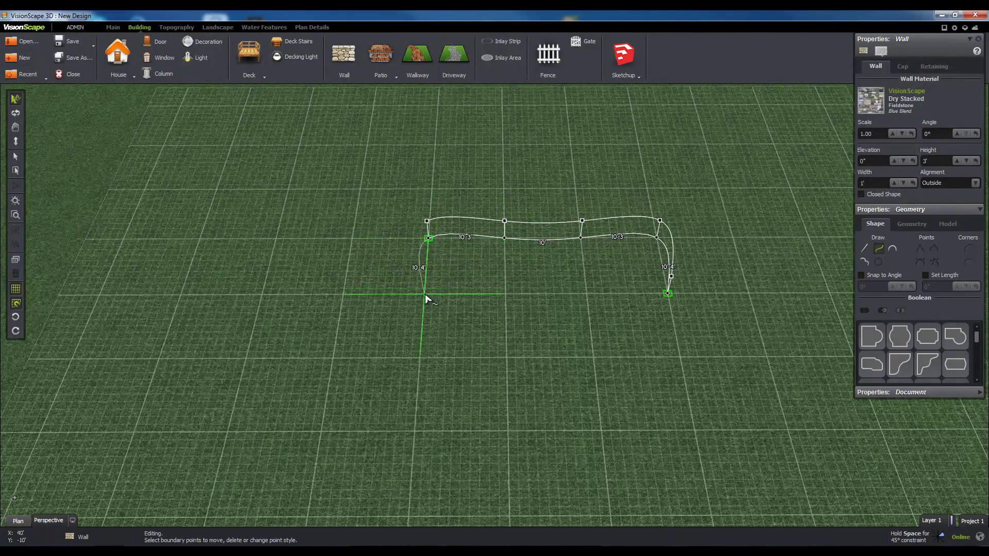
right_click(425, 298)
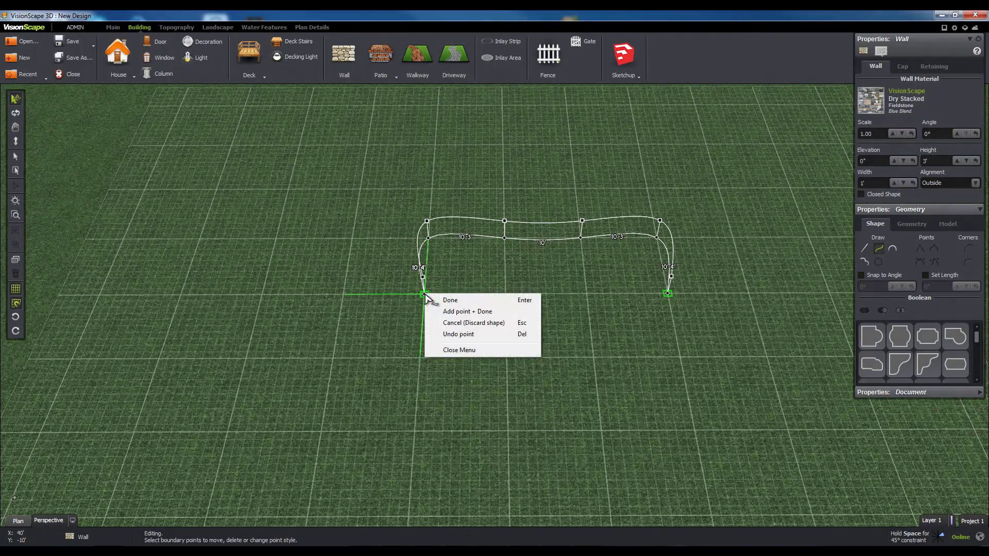
click(450, 300)
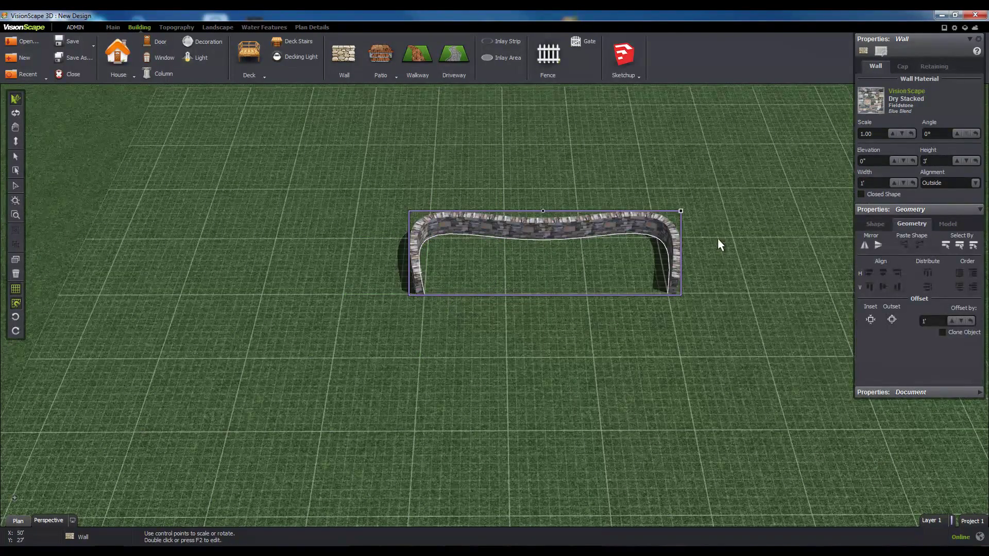
scroll(668, 208, up, 3)
Set the wall's corner points to sharp Points style so the runs are straight.
middle_drag(755, 235, 701, 232)
double_click(628, 271)
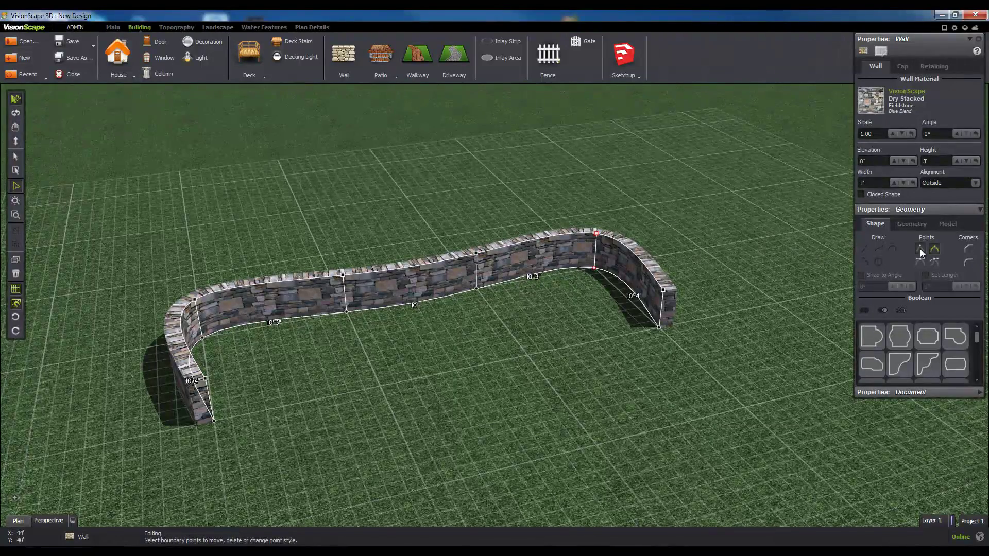
click(920, 248)
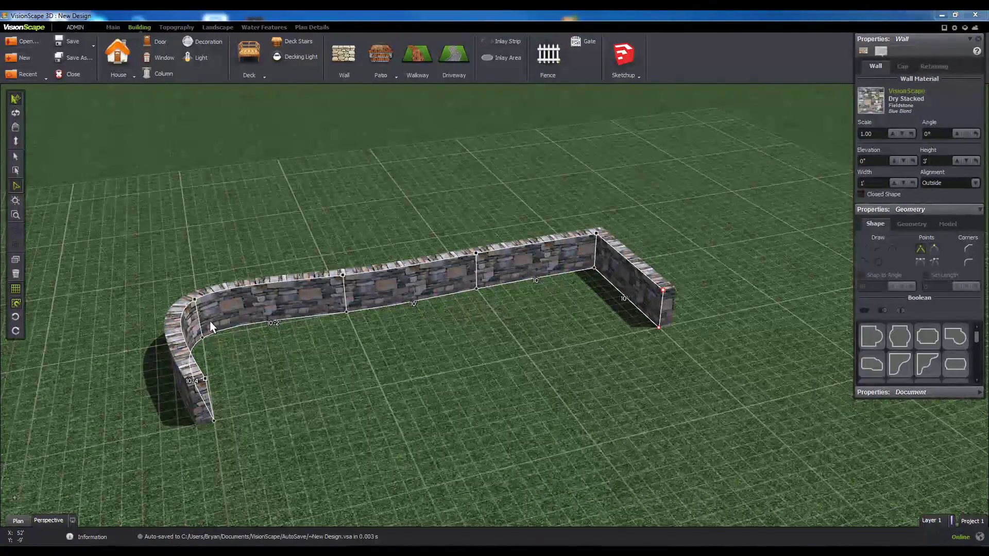
click(205, 338)
click(920, 248)
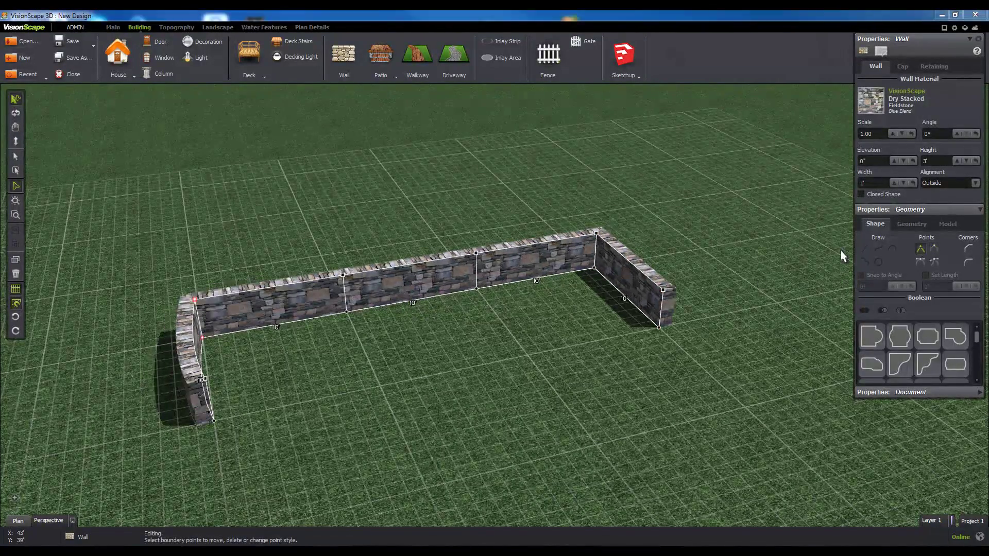
click(214, 420)
click(920, 248)
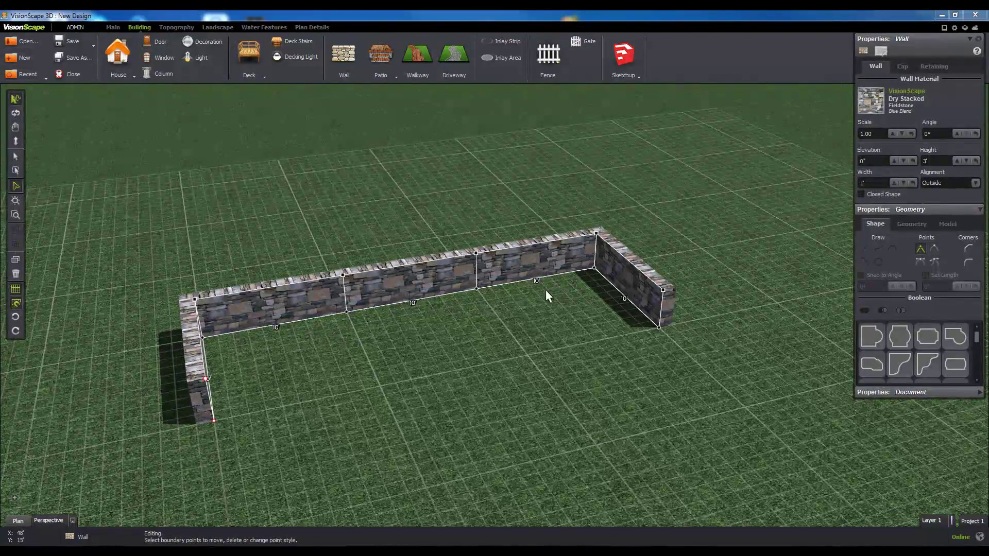
Raise the back wall's middle and left top points into a sloping arch.
middle_drag(545, 289, 415, 301)
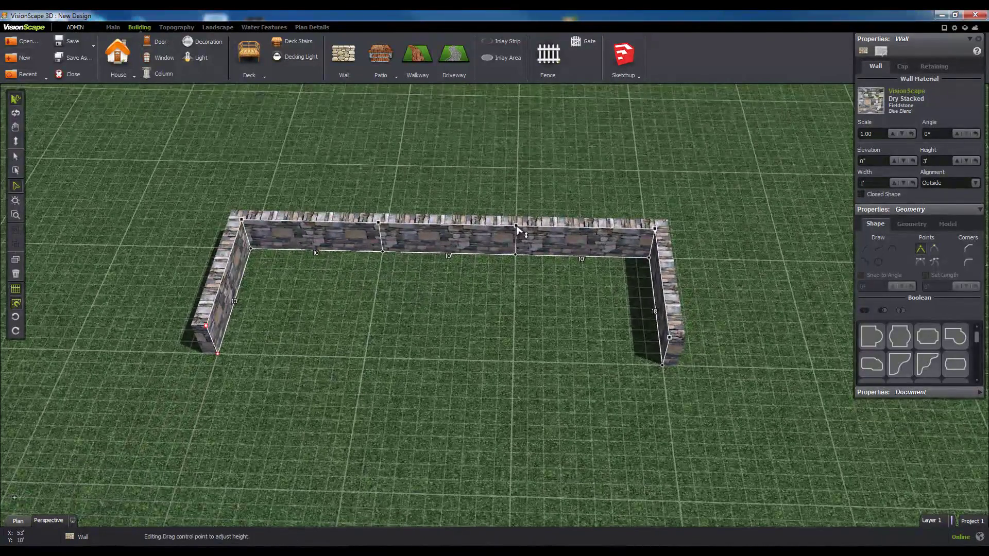
drag(517, 228, 522, 201)
click(379, 224)
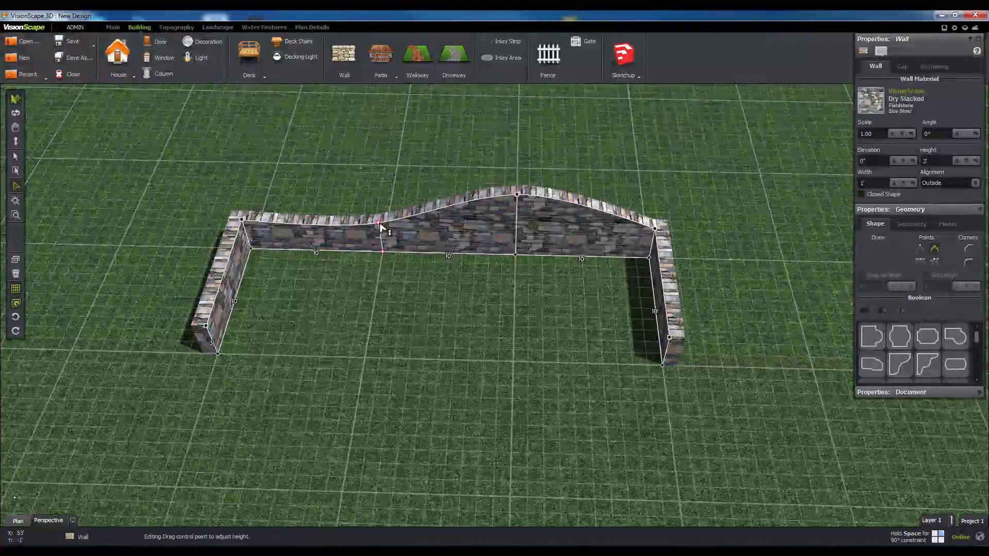
drag(380, 224, 397, 194)
Replace the wall's Blue Blend stone with Dry Stacked Fieldstone Rusty Blue.
click(564, 367)
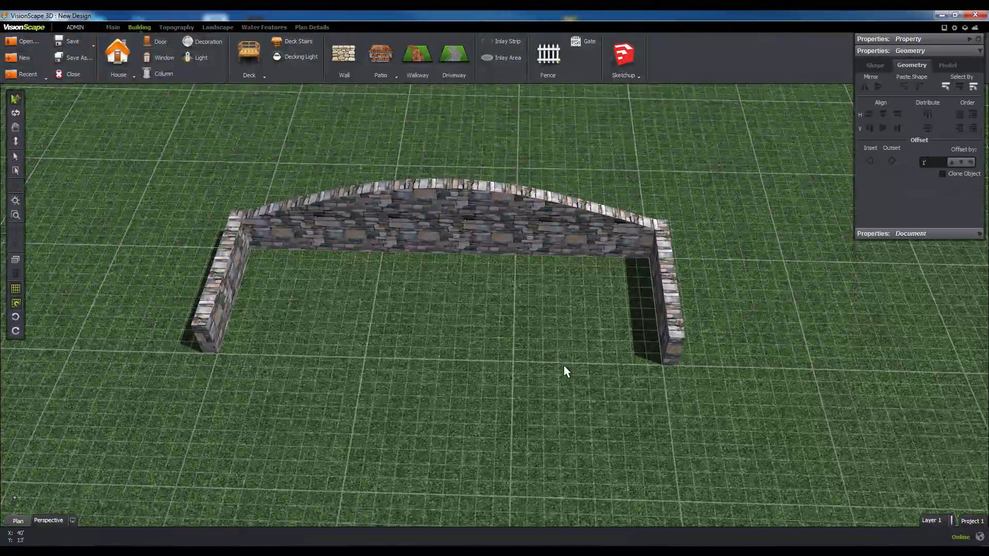
middle_drag(563, 366, 537, 341)
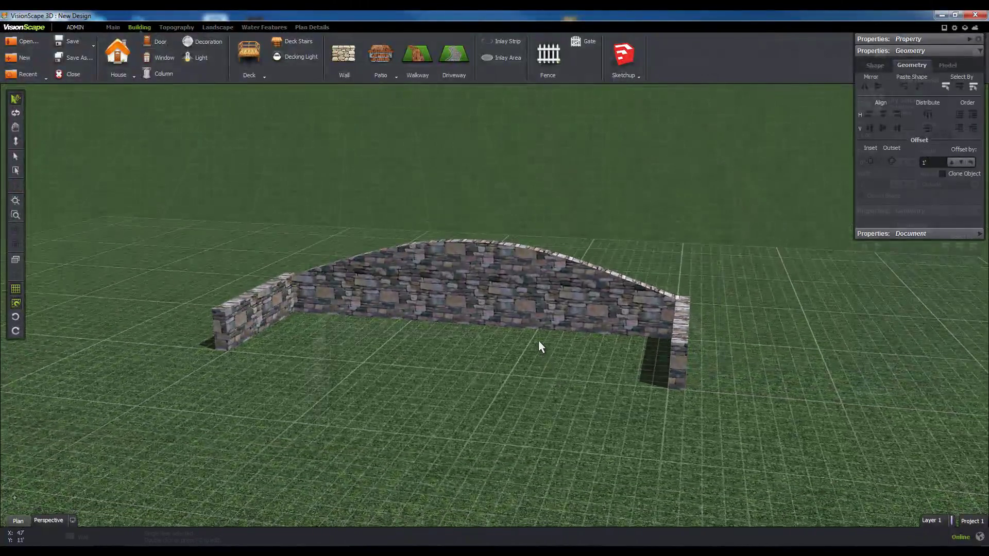
click(539, 341)
scroll(478, 326, up, 4)
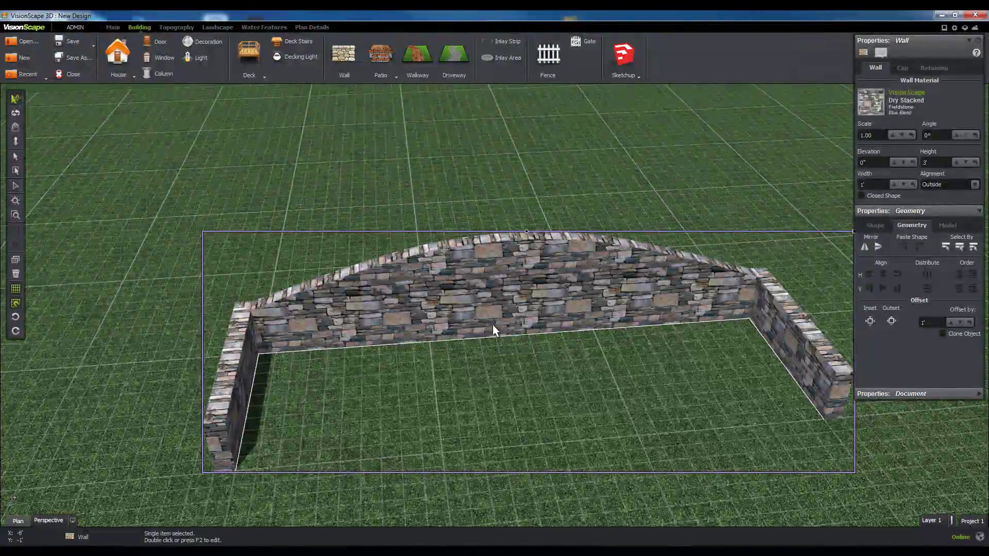
click(870, 105)
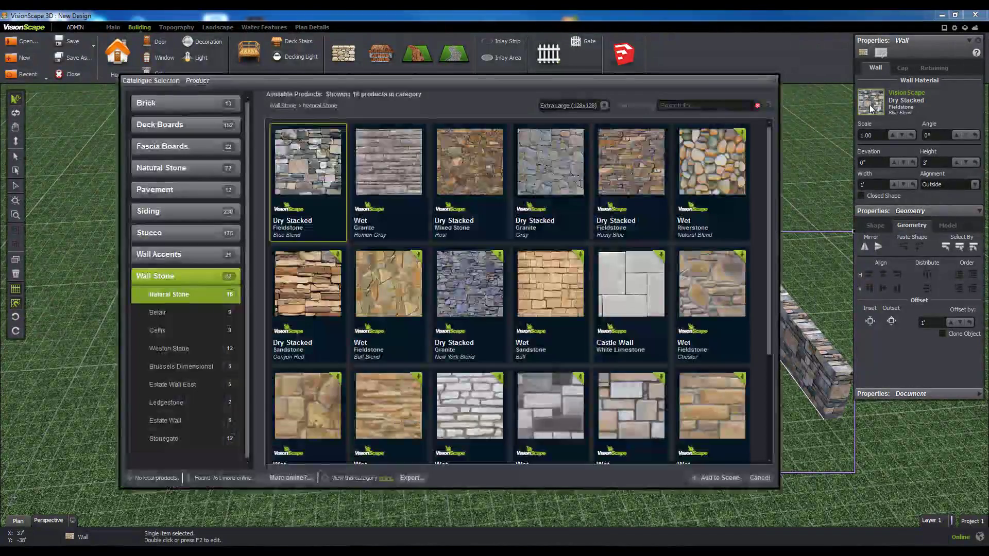
double_click(608, 156)
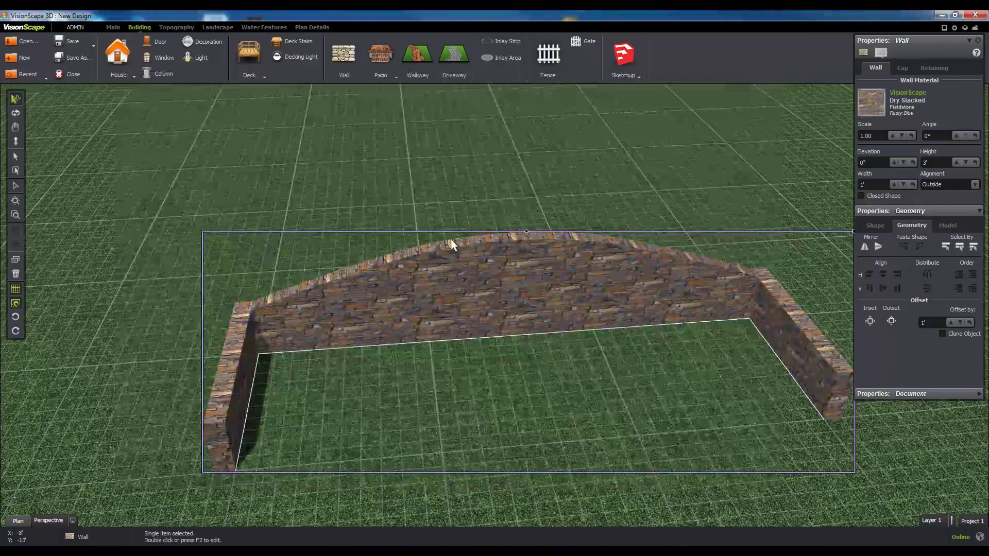
middle_drag(448, 367, 475, 363)
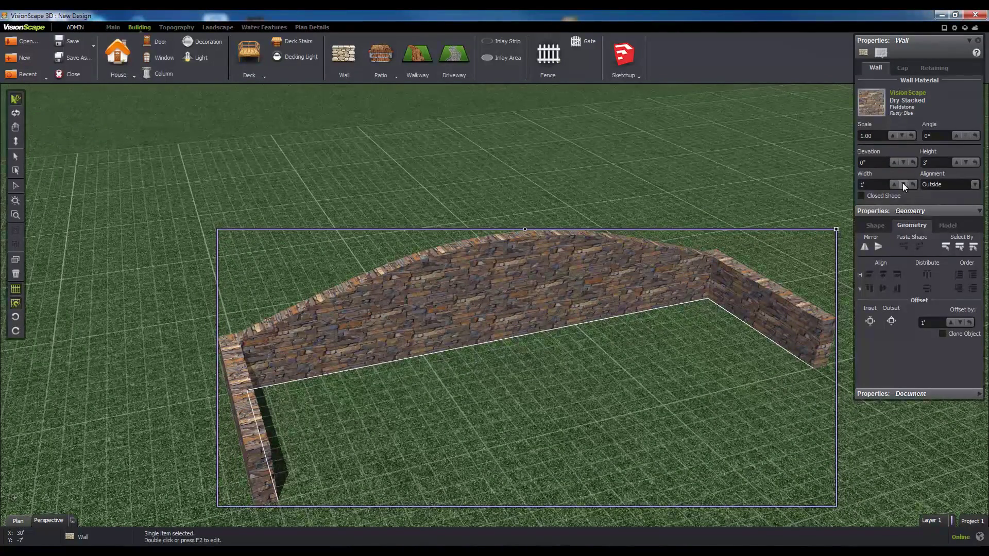
Make the wall 10" wide with Inside alignment.
mouse_move(896, 187)
mouse_down()
mouse_move(897, 176)
mouse_move(888, 181)
mouse_up()
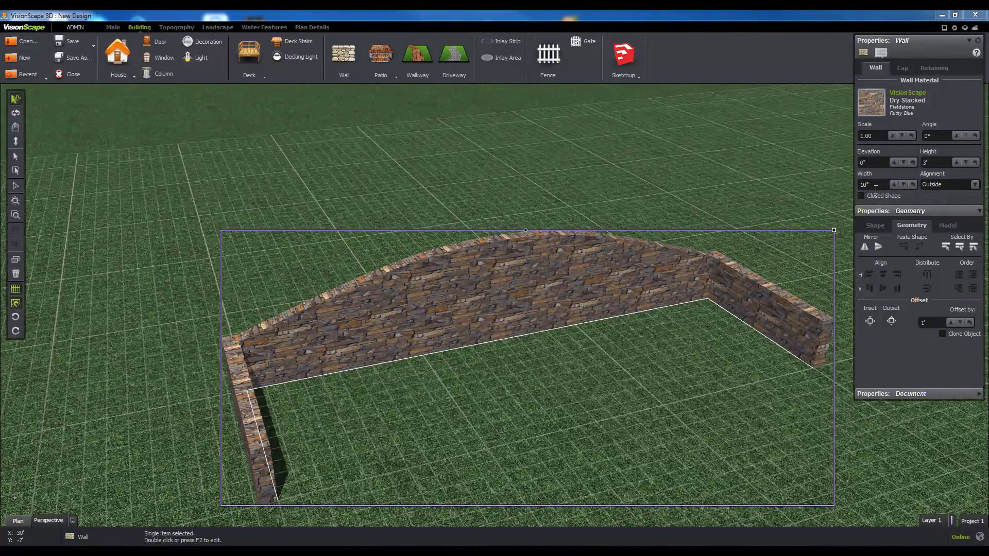
click(938, 187)
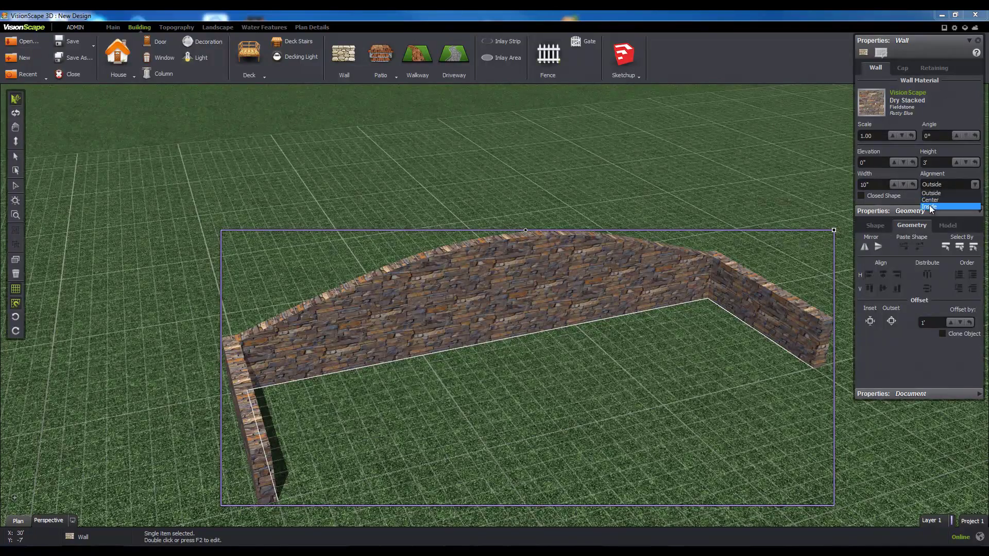
click(930, 205)
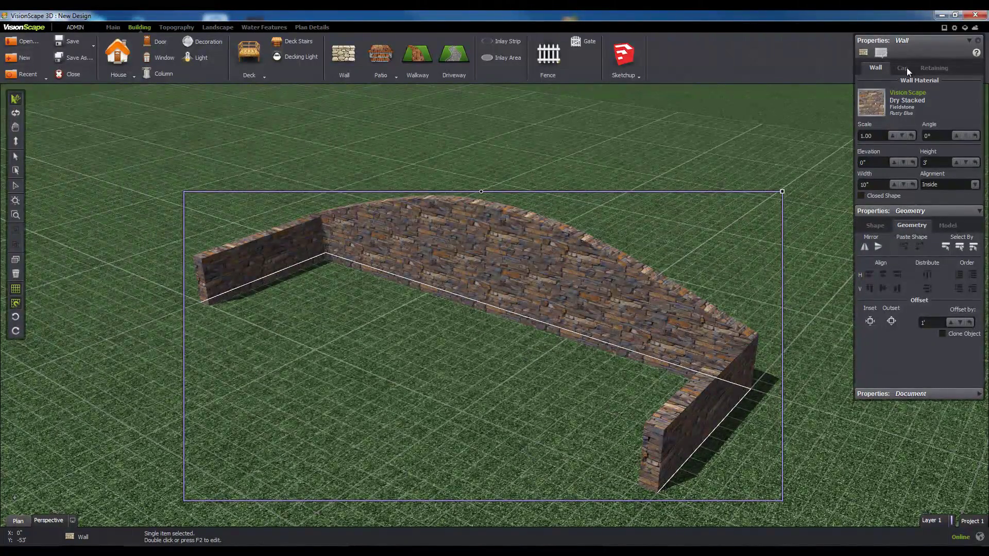
Give the wall a Flat Tile cap using the Valley Stone rockery material.
click(903, 69)
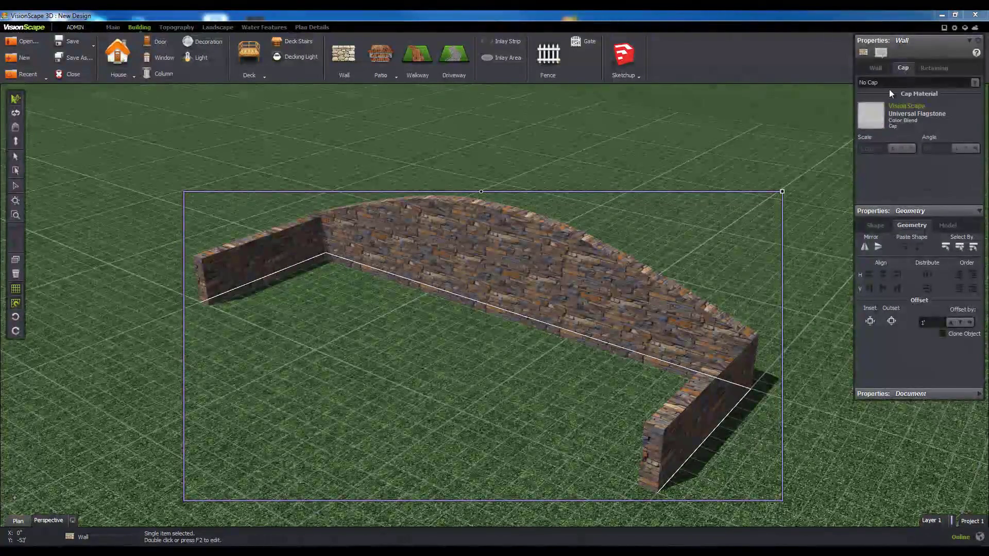
click(887, 84)
click(876, 99)
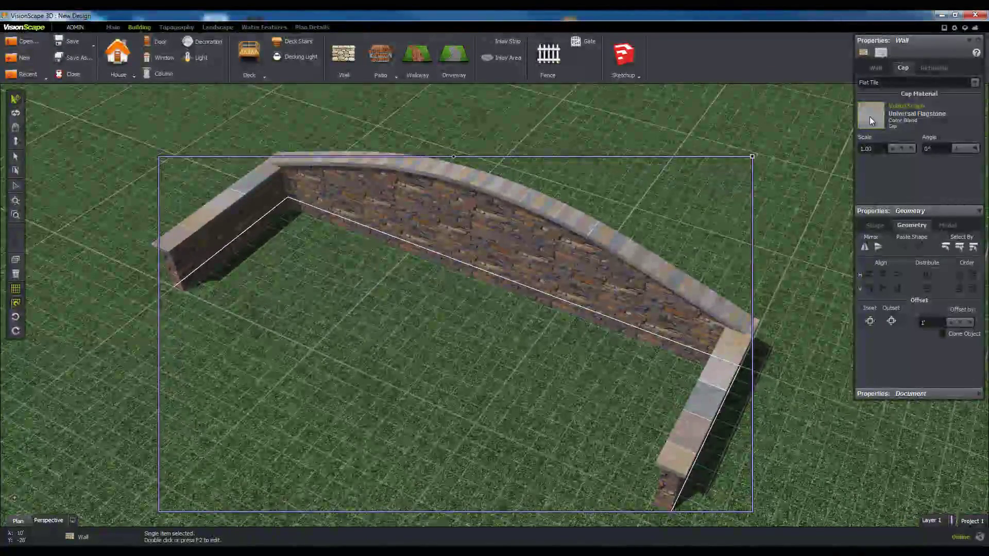
click(872, 119)
click(170, 138)
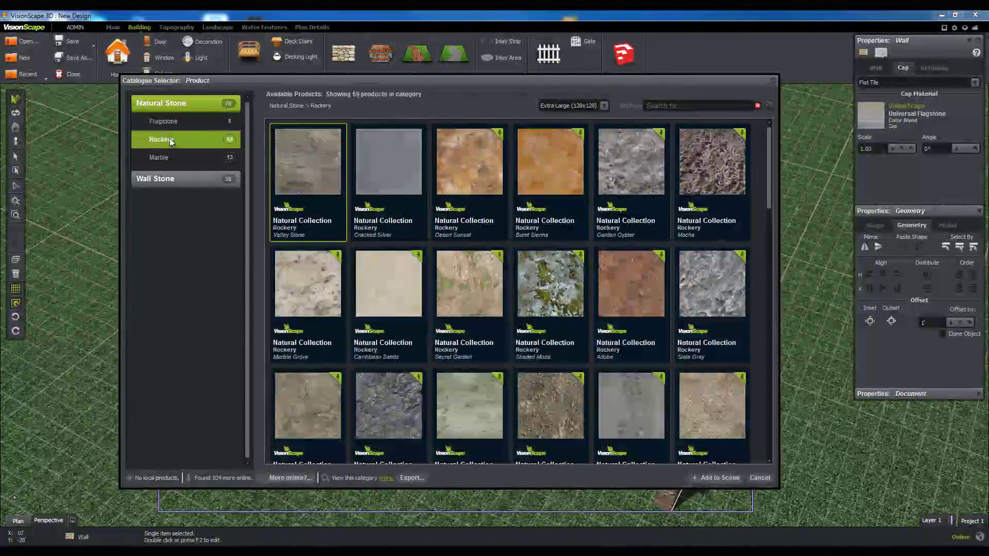
double_click(286, 154)
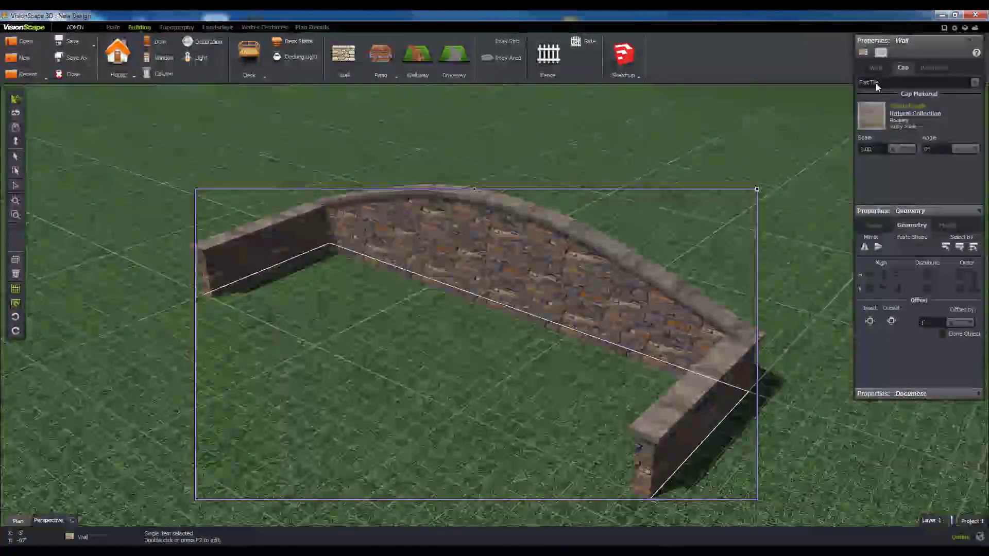
Try the Bullnose Tile and Seamless cap styles, then settle on Flat Tile.
click(886, 82)
click(873, 102)
click(881, 83)
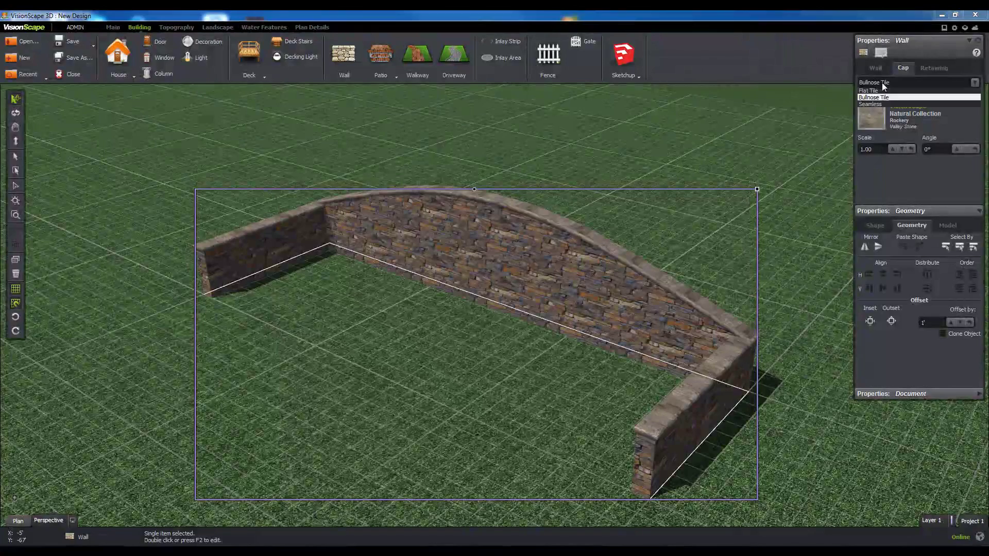
click(875, 109)
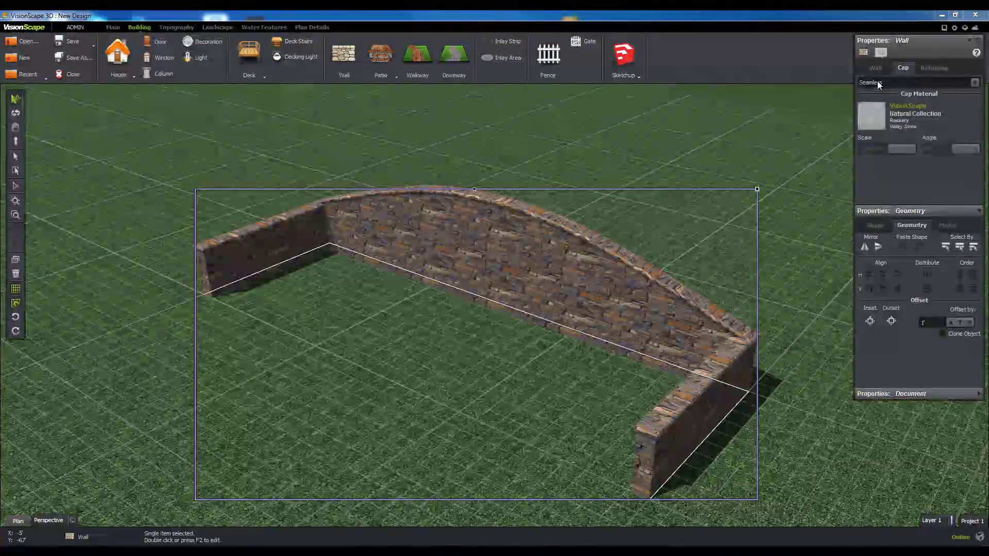
click(876, 81)
click(874, 99)
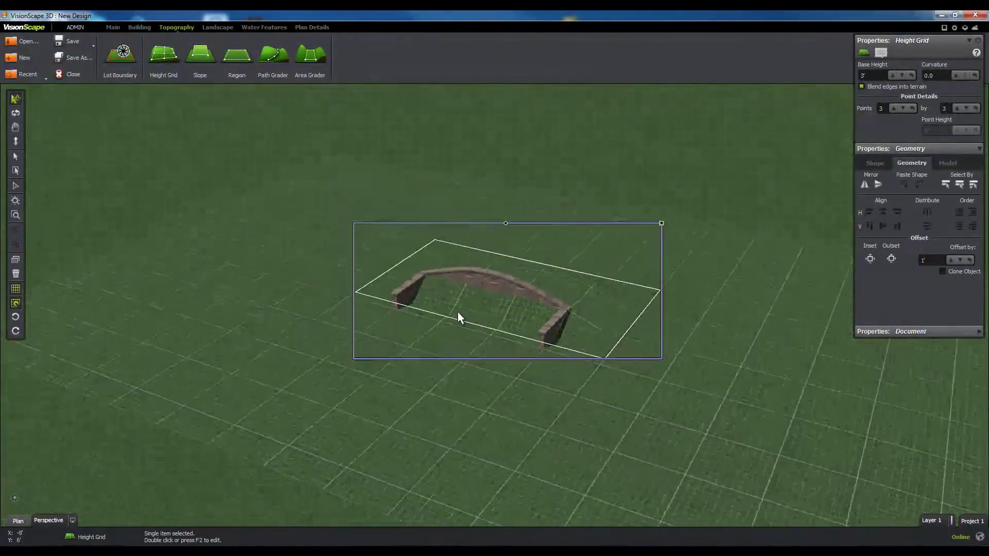
Turn on Cut terrace for the arched wall, flipping the cut direction and back.
scroll(489, 315, up, 5)
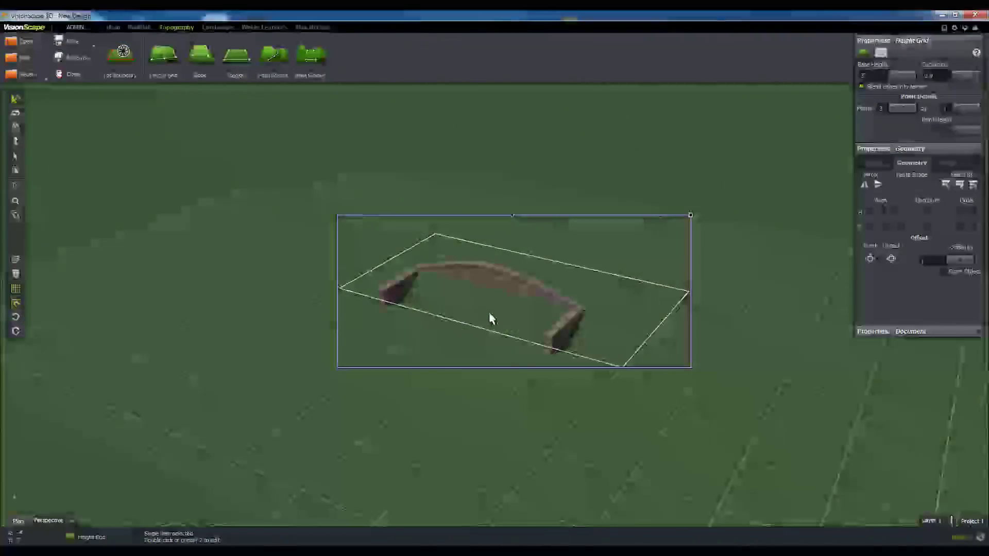
scroll(489, 311, up, 4)
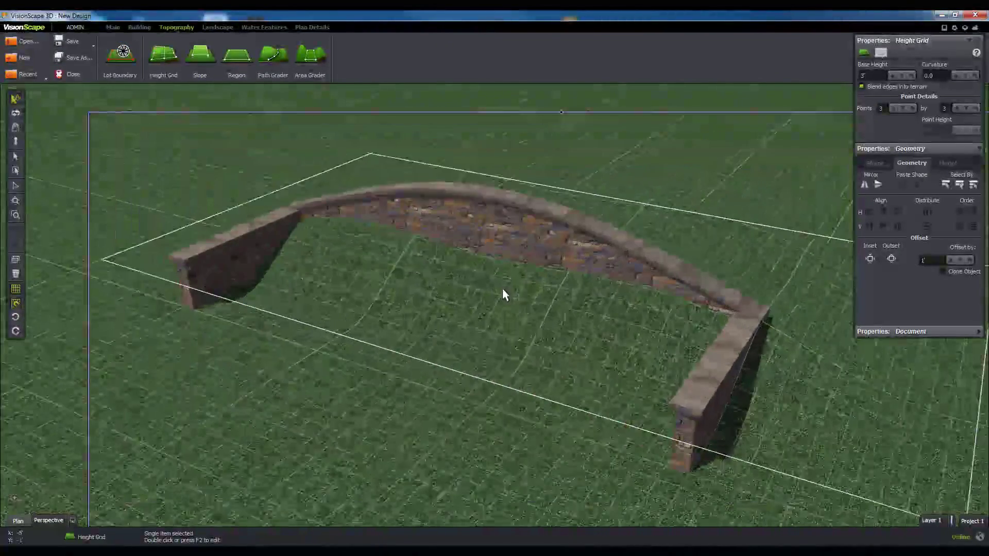
click(513, 230)
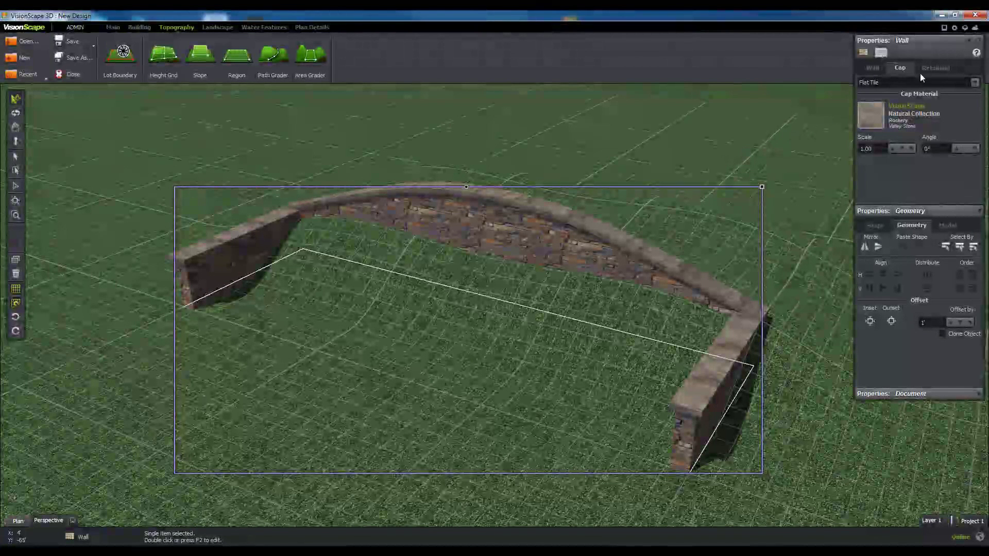
click(934, 68)
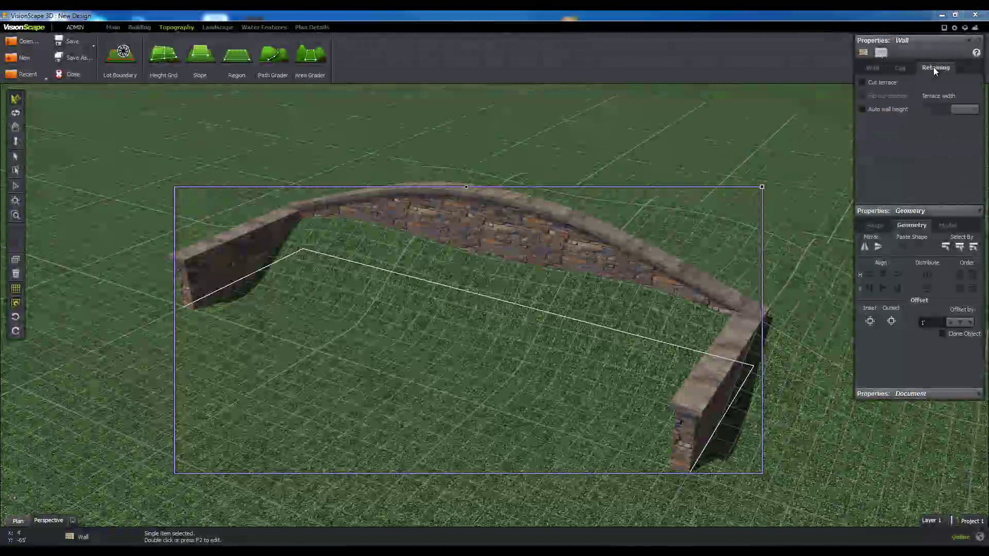
click(863, 82)
scroll(612, 149, down, 2)
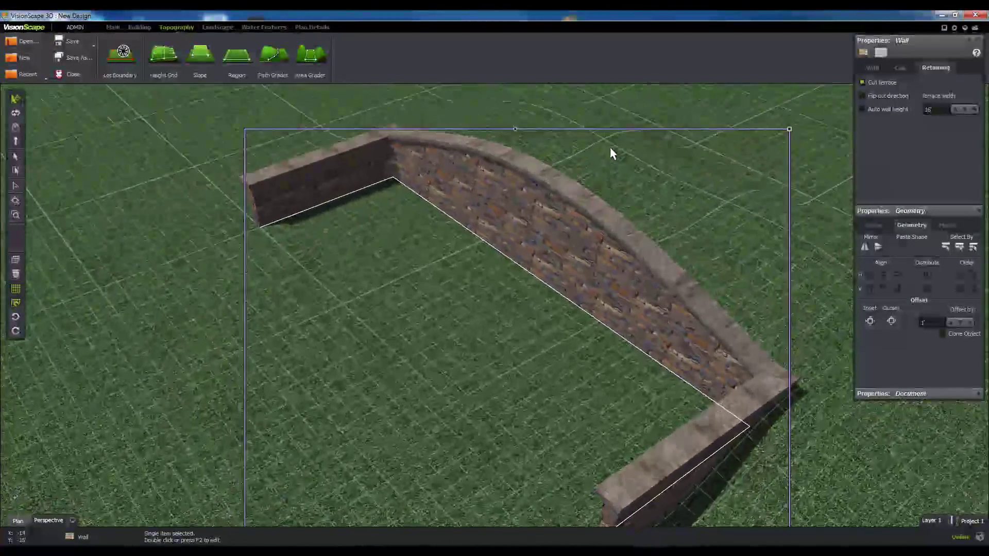
scroll(621, 253, down, 3)
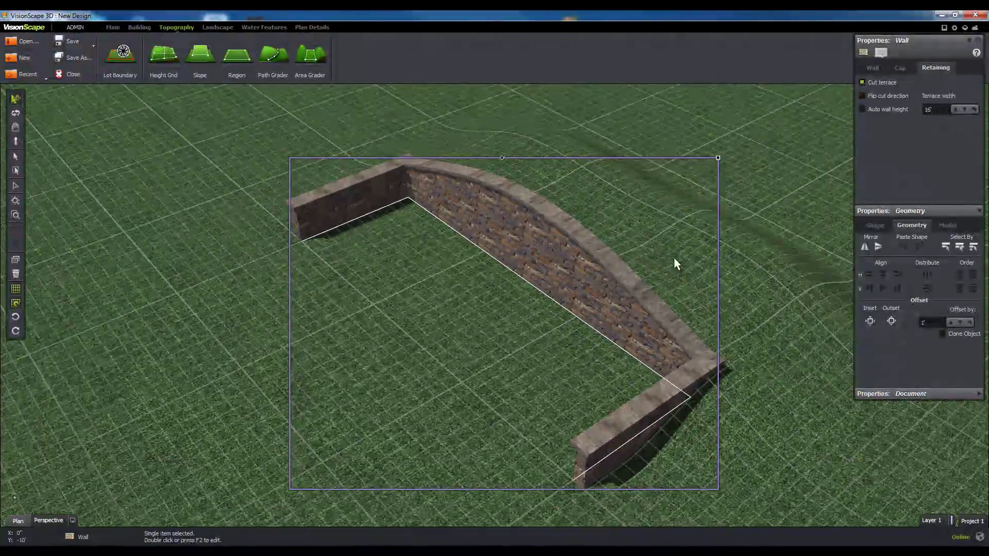
click(862, 97)
click(862, 96)
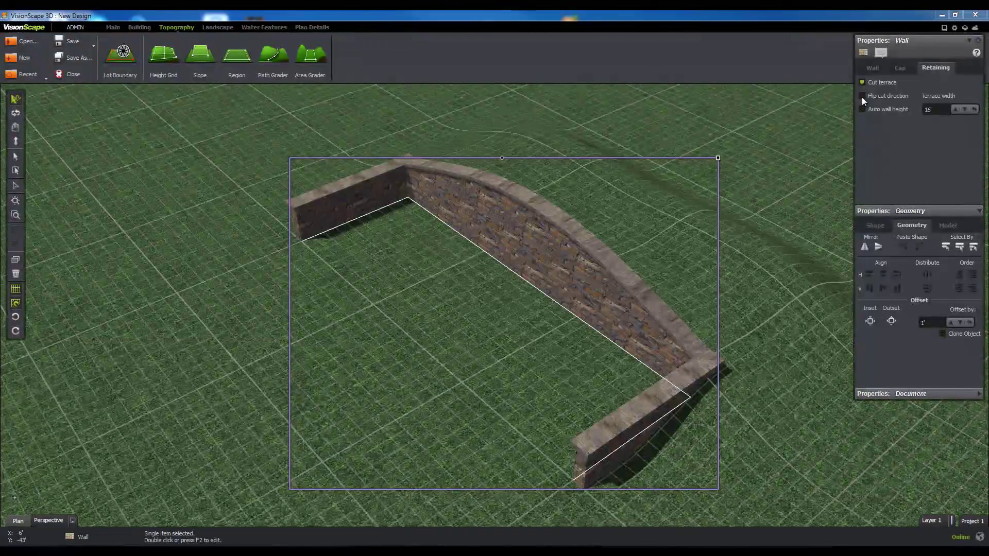
Enable Auto wall height so the wall follows the terrain.
middle_drag(258, 427, 342, 399)
click(863, 110)
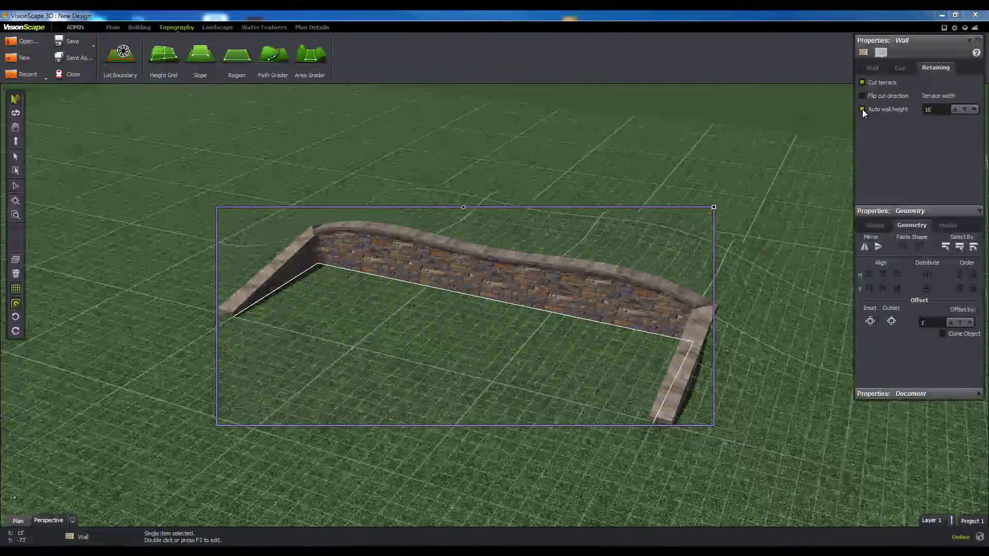
middle_drag(248, 353, 379, 346)
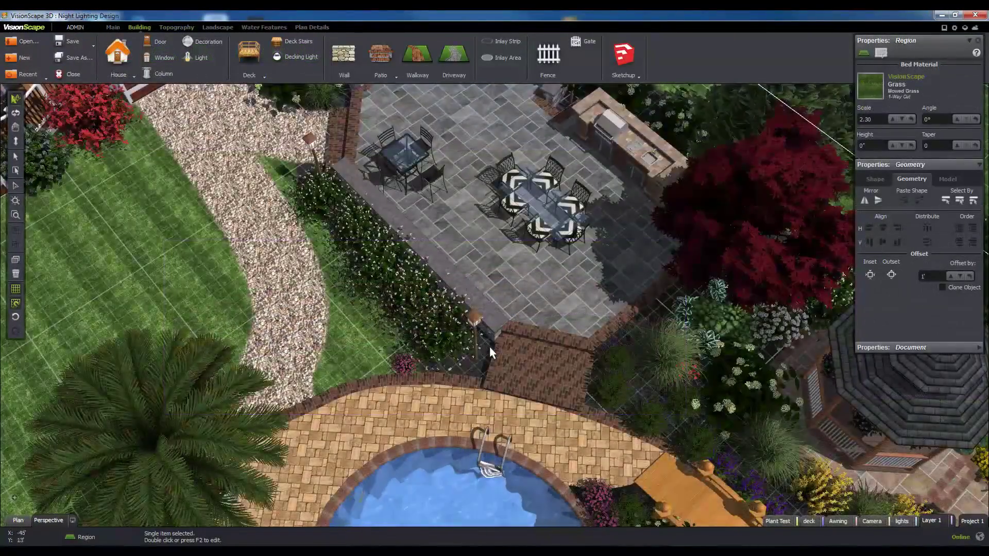
scroll(489, 343, up, 10)
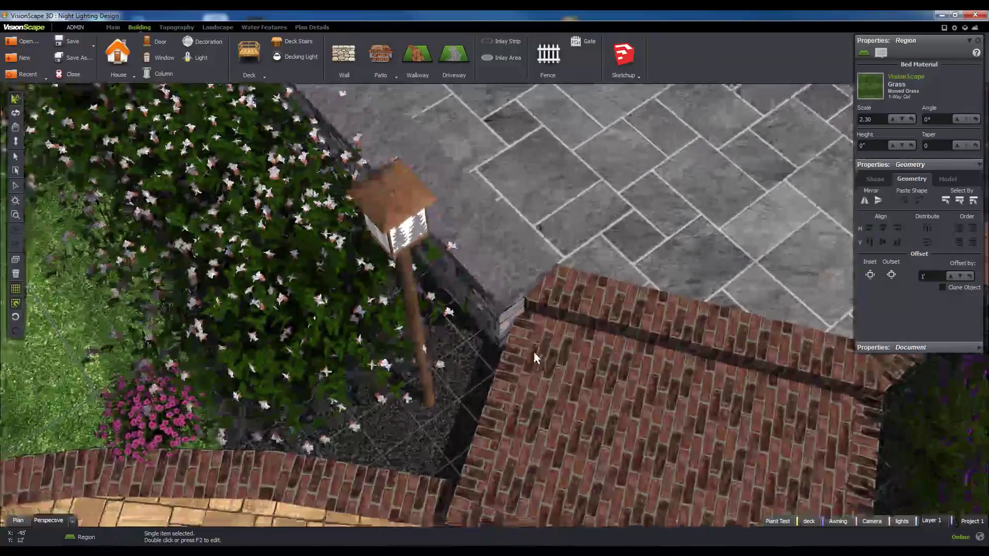
Shorten the stone wall into a 2'-wide pillar and place it beside the brick steps.
scroll(536, 358, down, 5)
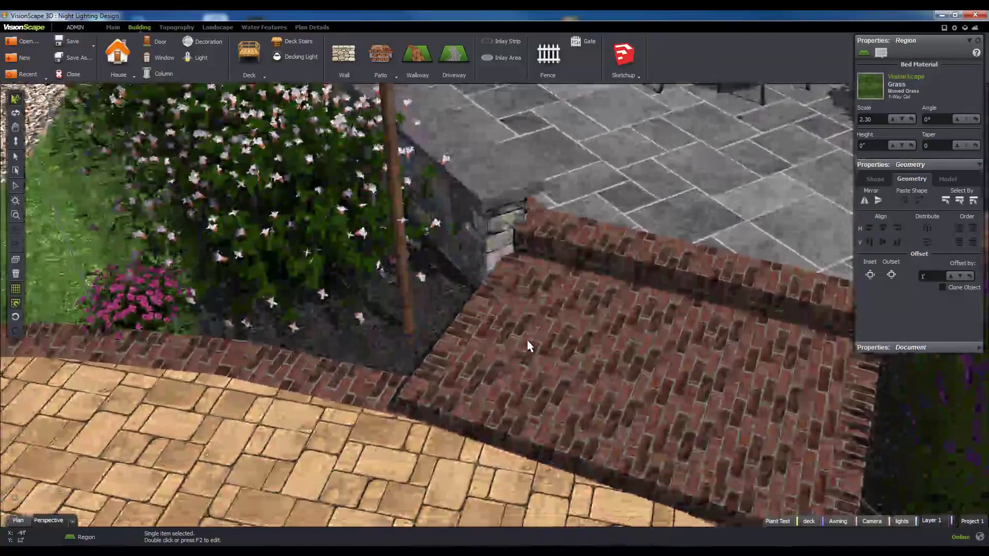
click(502, 226)
double_click(492, 260)
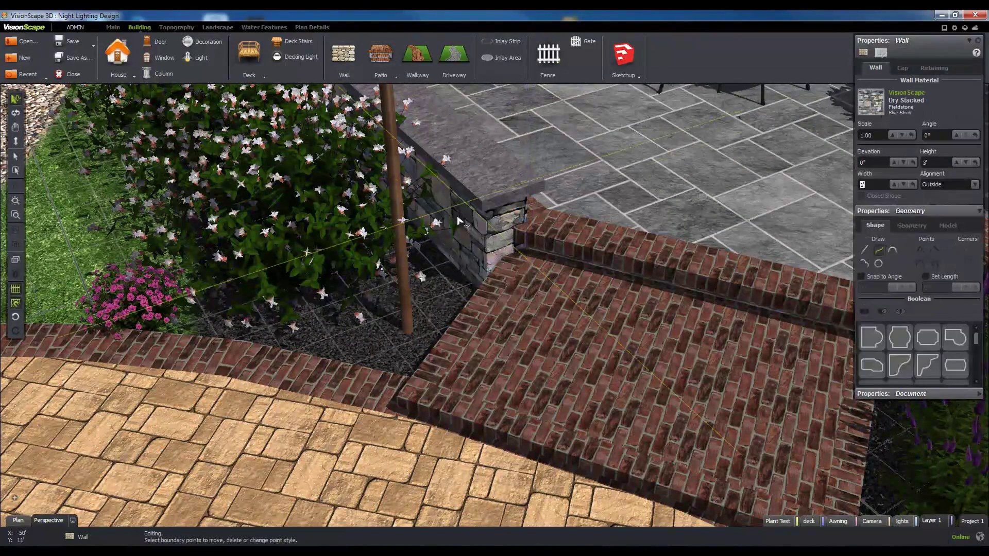
drag(483, 262, 515, 315)
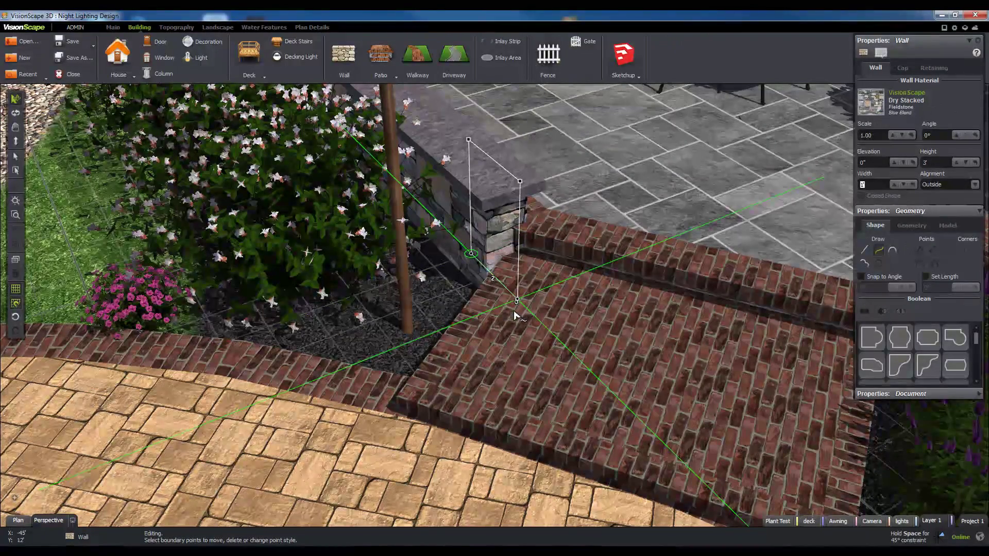
right_click(515, 316)
click(534, 316)
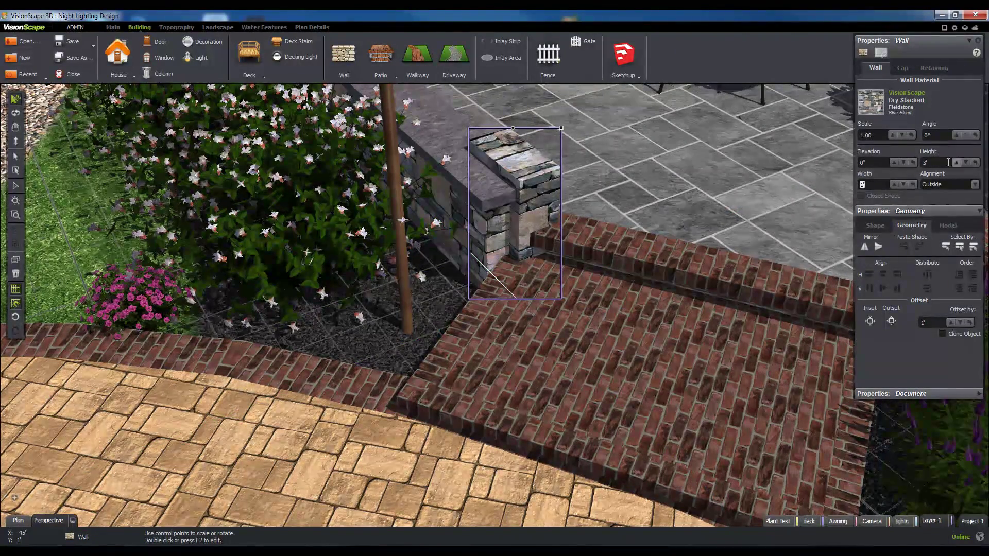
double_click(885, 183)
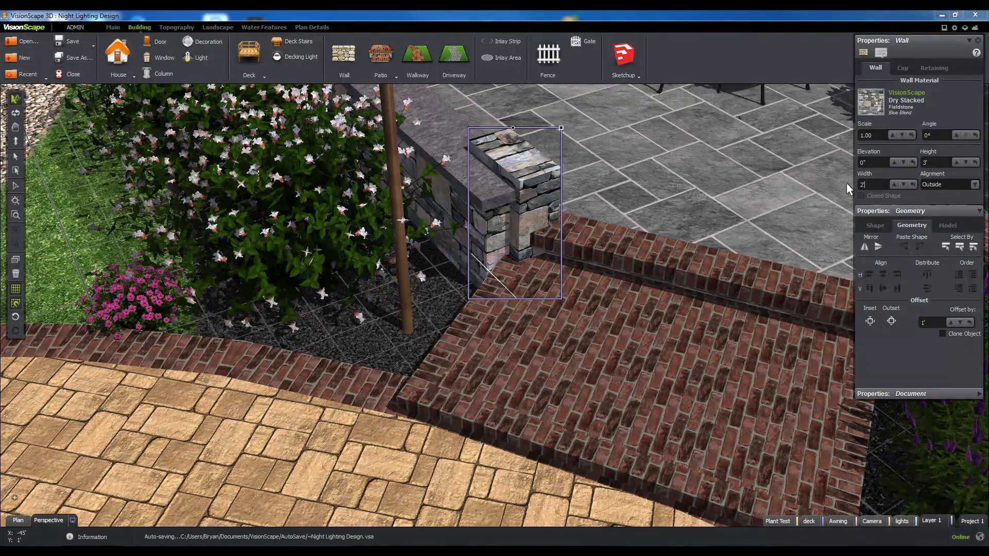
key(Return)
drag(559, 167, 514, 187)
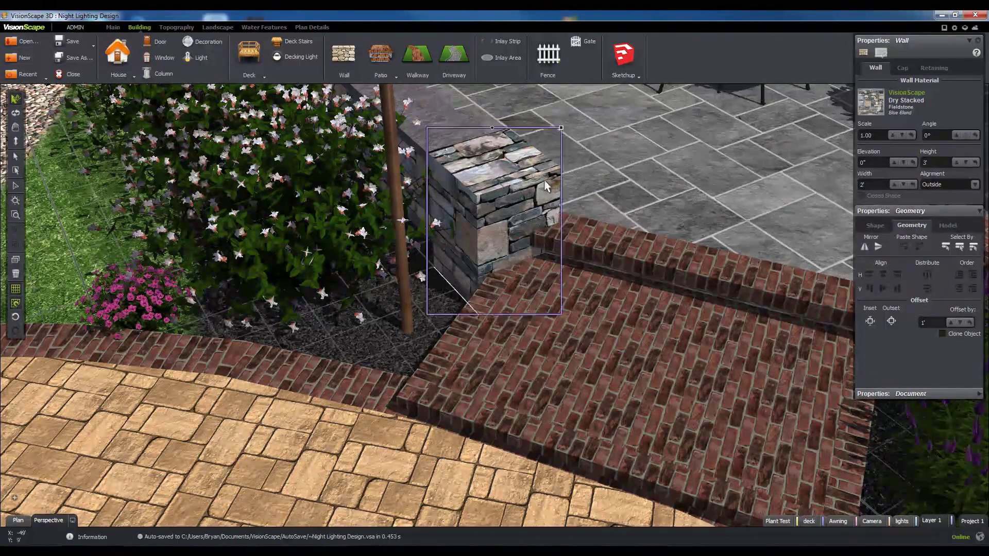
Give the pillar a Flagstone Rock Flat Tile cap and paste a duplicate.
click(903, 69)
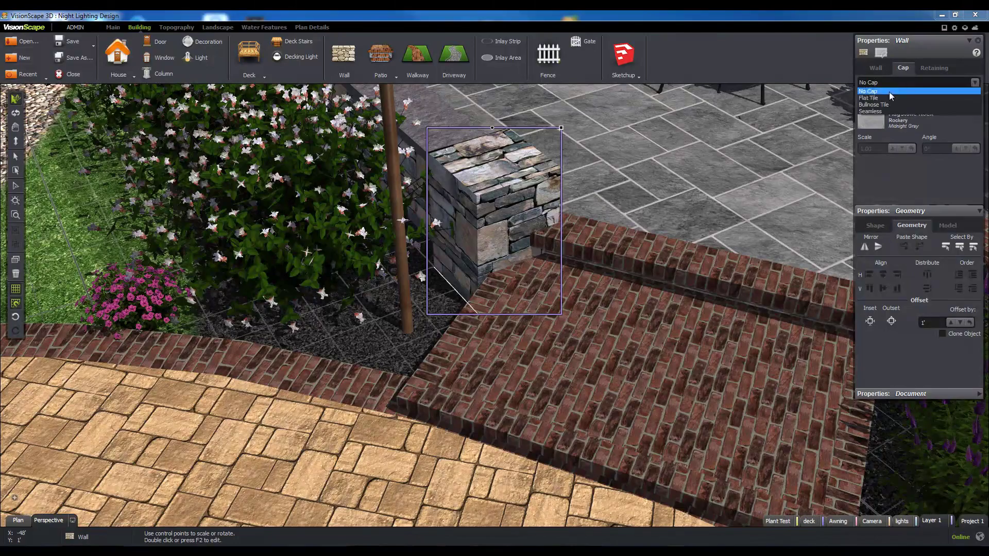
click(879, 100)
middle_drag(490, 254, 648, 220)
scroll(633, 217, down, 10)
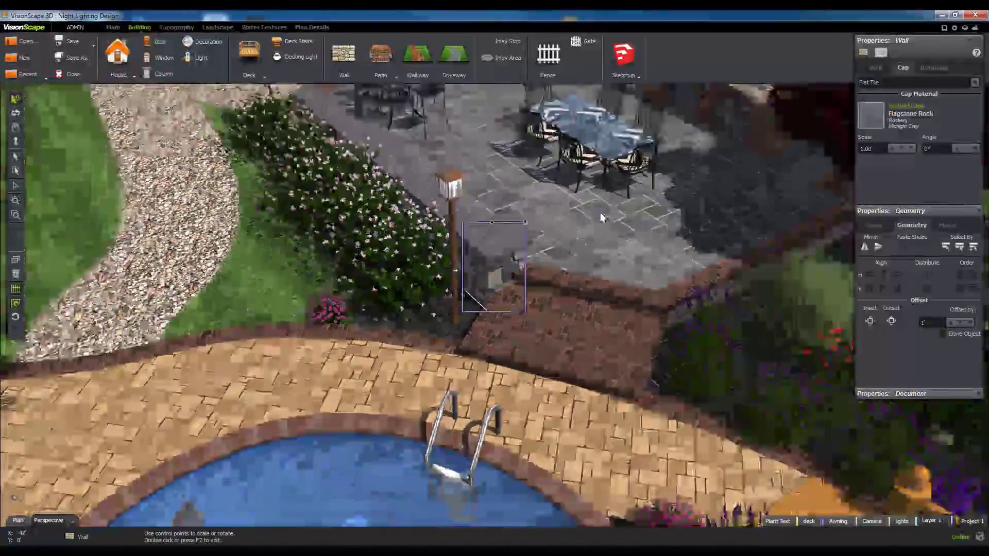
key(ctrl+c)
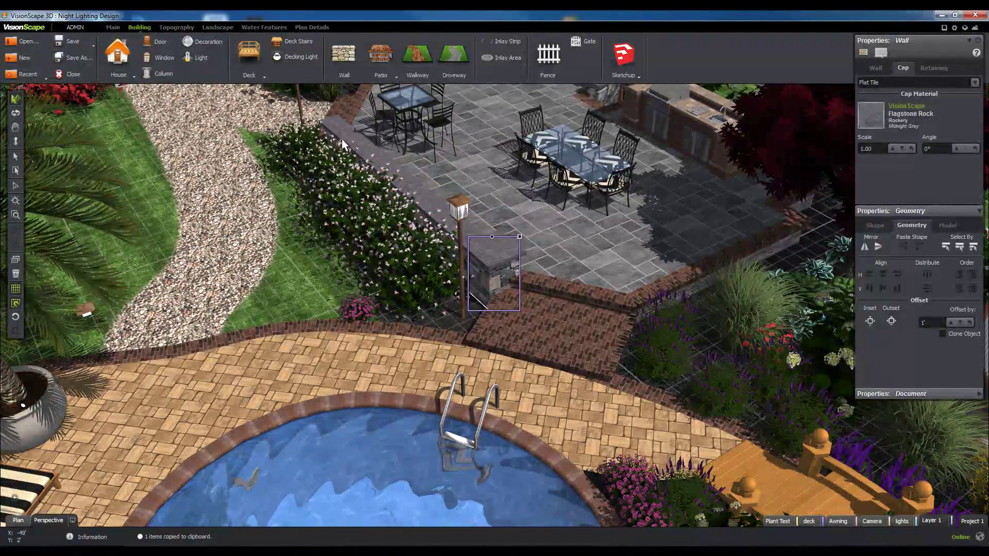
key(ctrl+v)
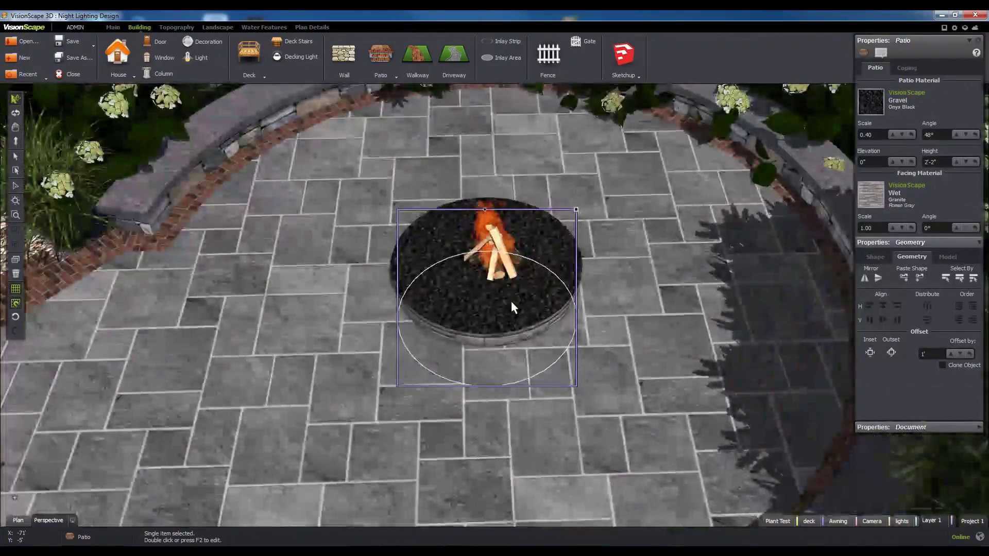
Create a new wall and paste the round patio's circular shape onto it around the fire pit.
right_click(510, 301)
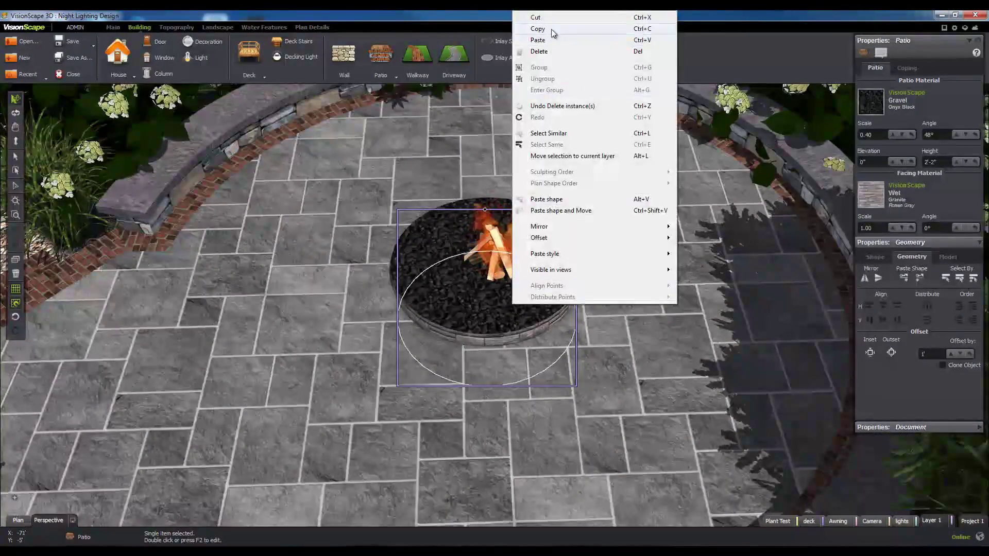
click(537, 29)
click(344, 54)
click(266, 256)
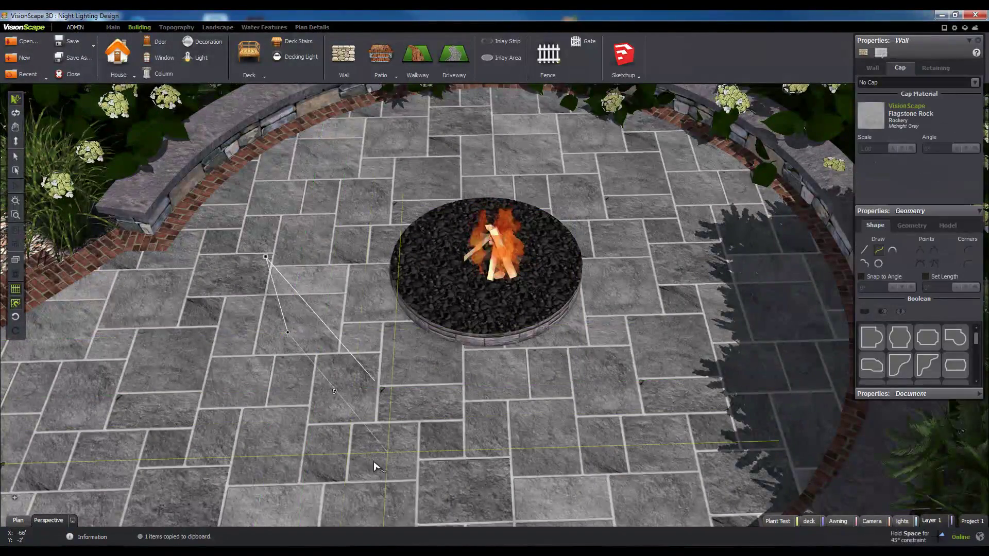
right_click(380, 458)
click(398, 464)
right_click(346, 322)
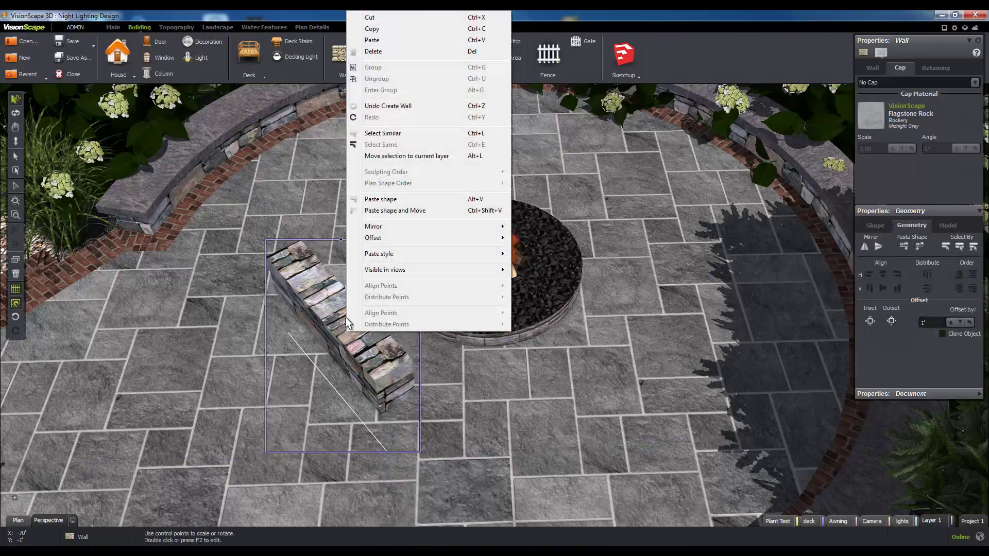
click(394, 211)
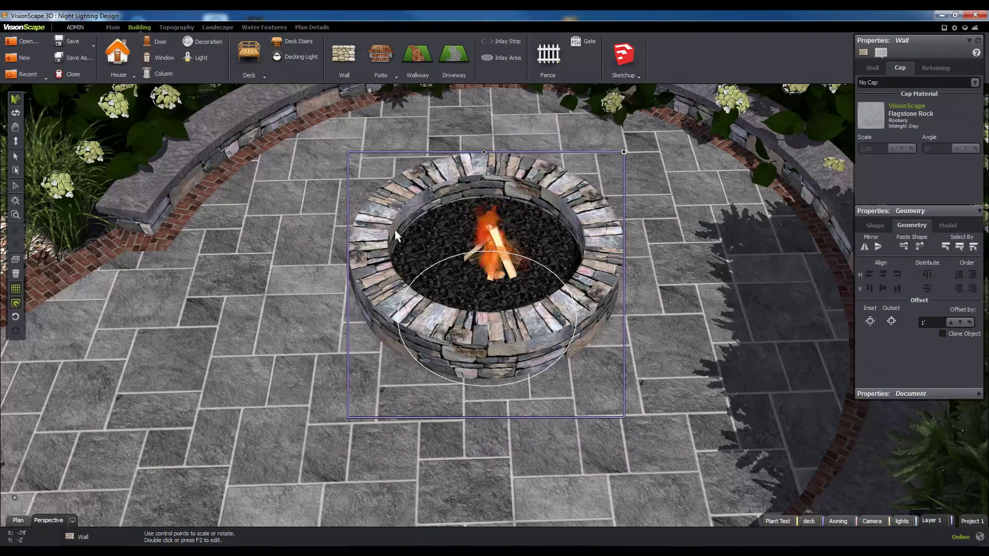
Give the fire-pit ring a Flagstone Rock Flat Tile cap, then select the surrounding plant bed.
click(907, 83)
click(881, 95)
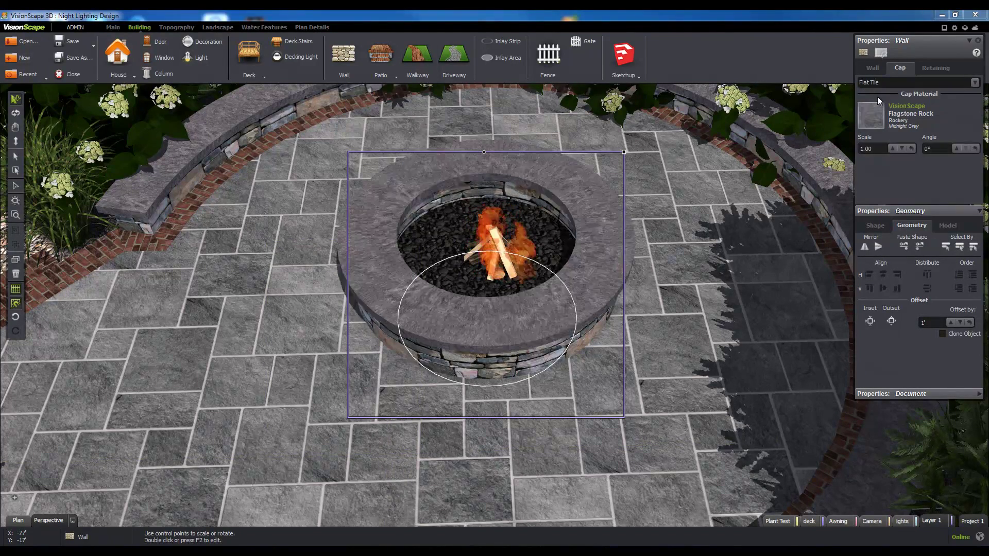
middle_drag(660, 271, 370, 370)
click(118, 251)
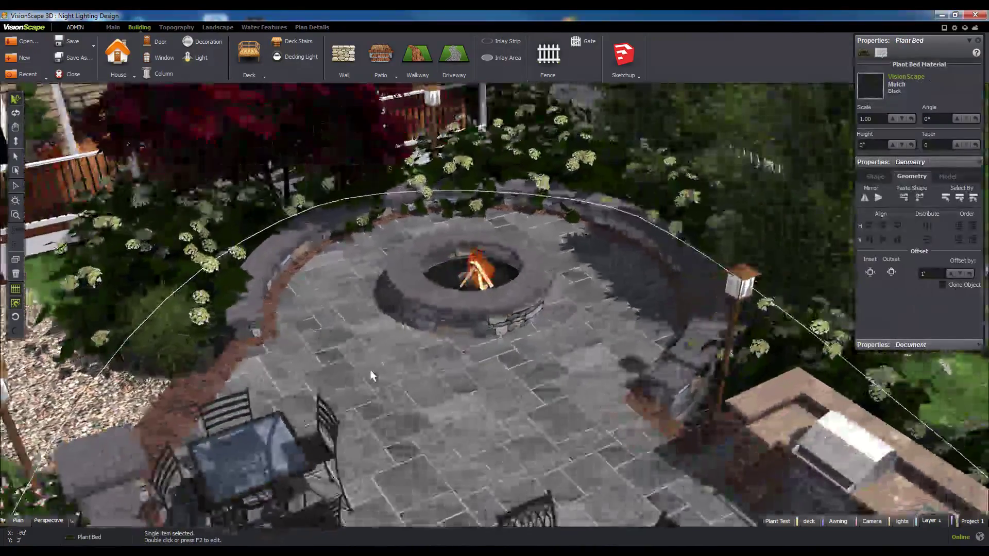